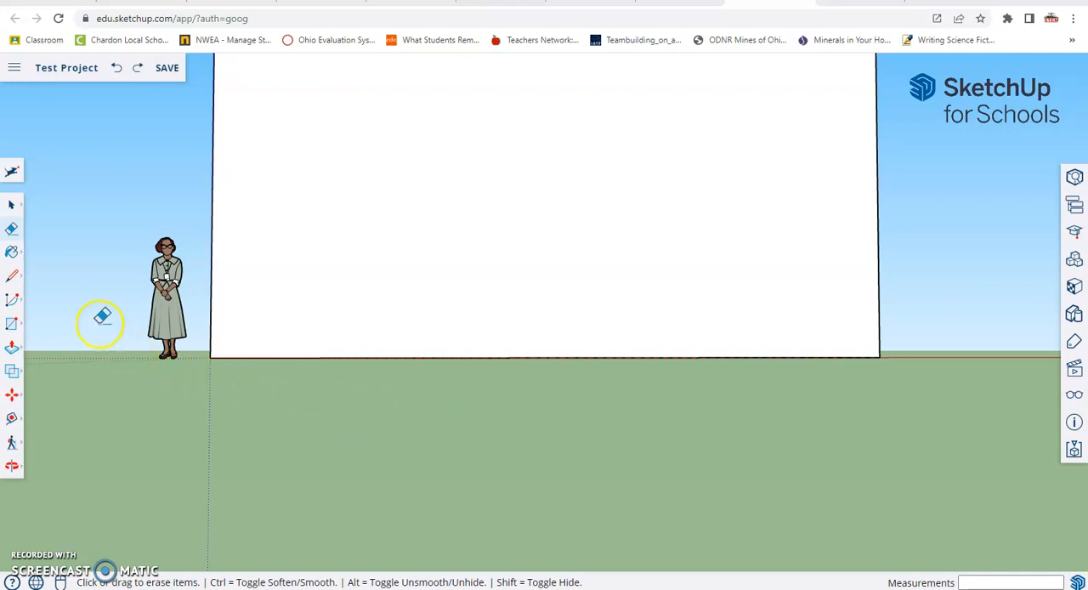
# Draw a horizontal line about 33' long across the front face near its base, from one side edge to the other.
pyautogui.click(10, 280)
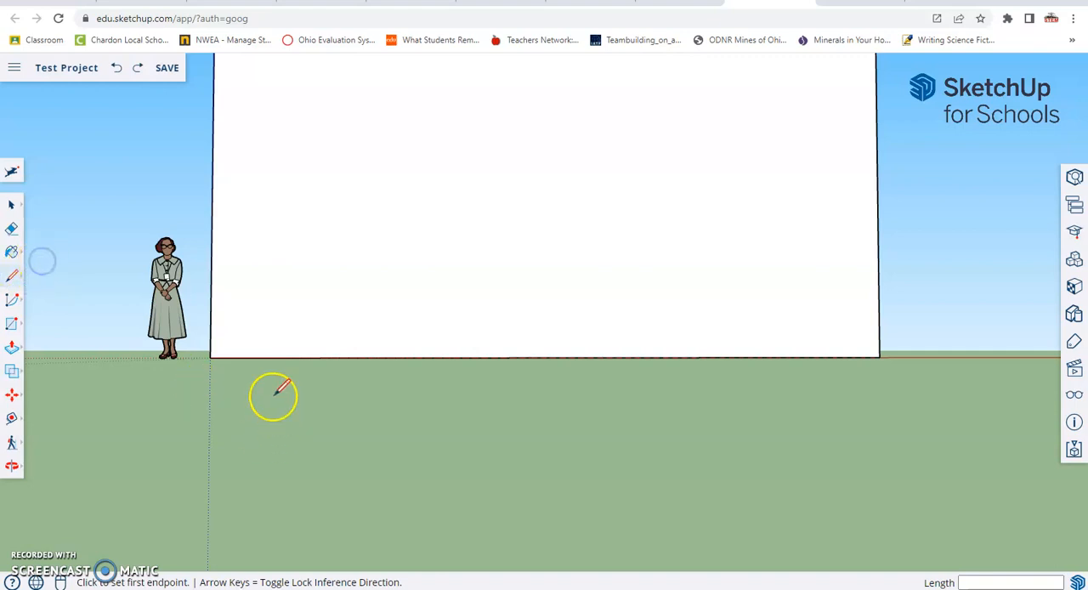
pyautogui.press('o')
pyautogui.moveTo(284, 343); pyautogui.dragTo(316, 380)
pyautogui.press('l')
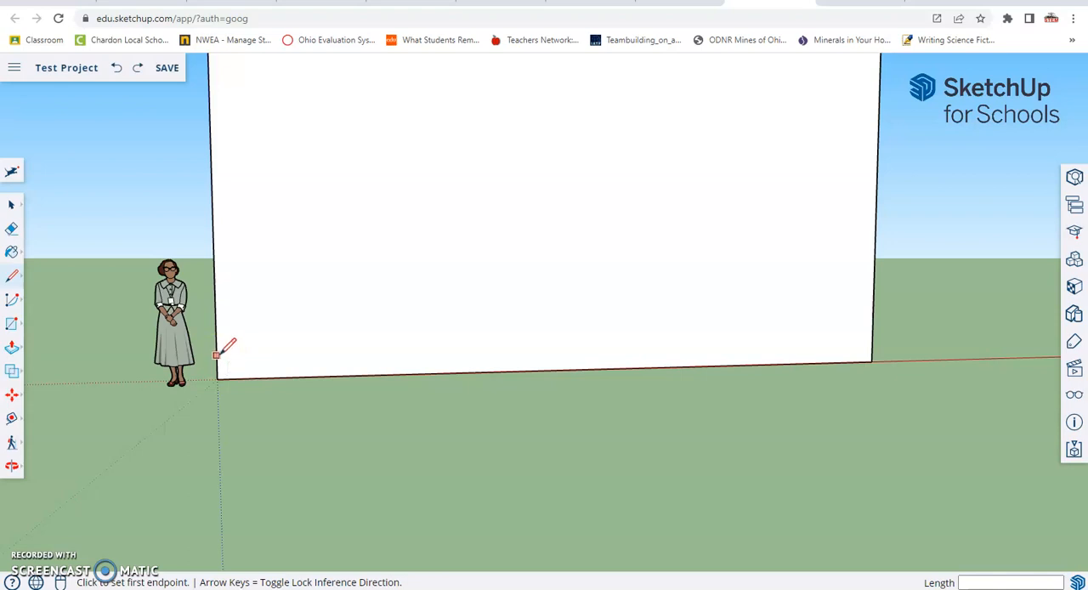
pyautogui.moveTo(216, 356); pyautogui.dragTo(871, 341)
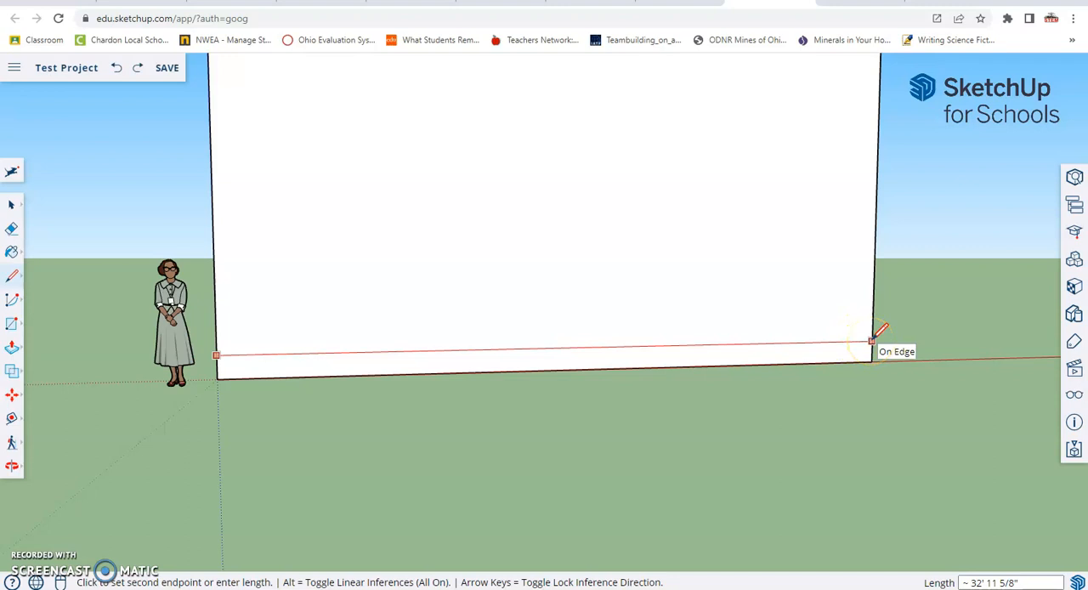
pyautogui.click(872, 341)
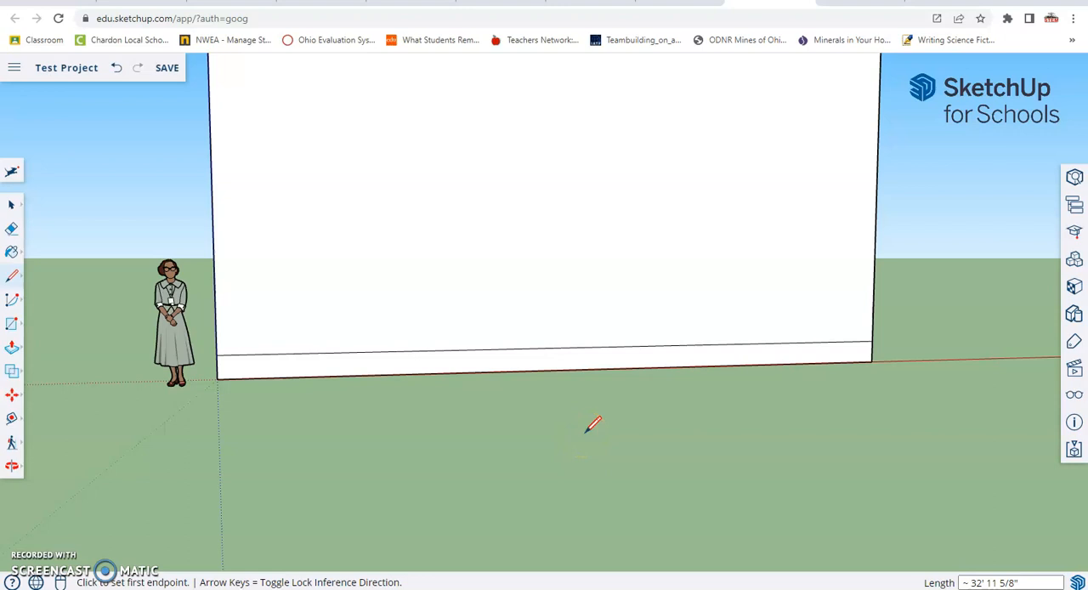
pyautogui.click(535, 415)
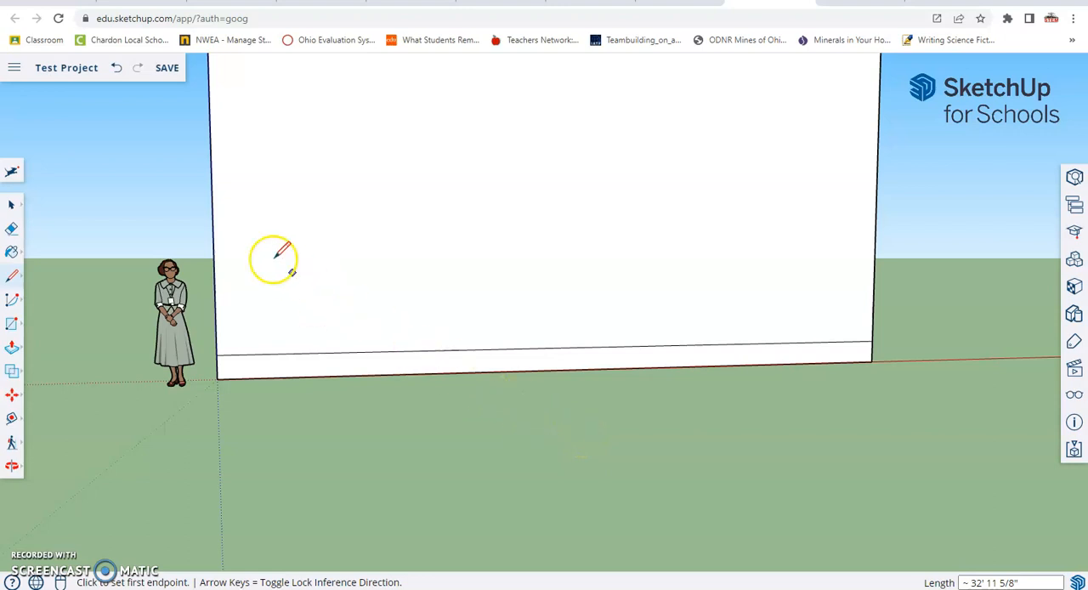
# Push/Pull the narrow strip at the base of the wall outward about 7' 1" to form a porch platform.
pyautogui.click(11, 348)
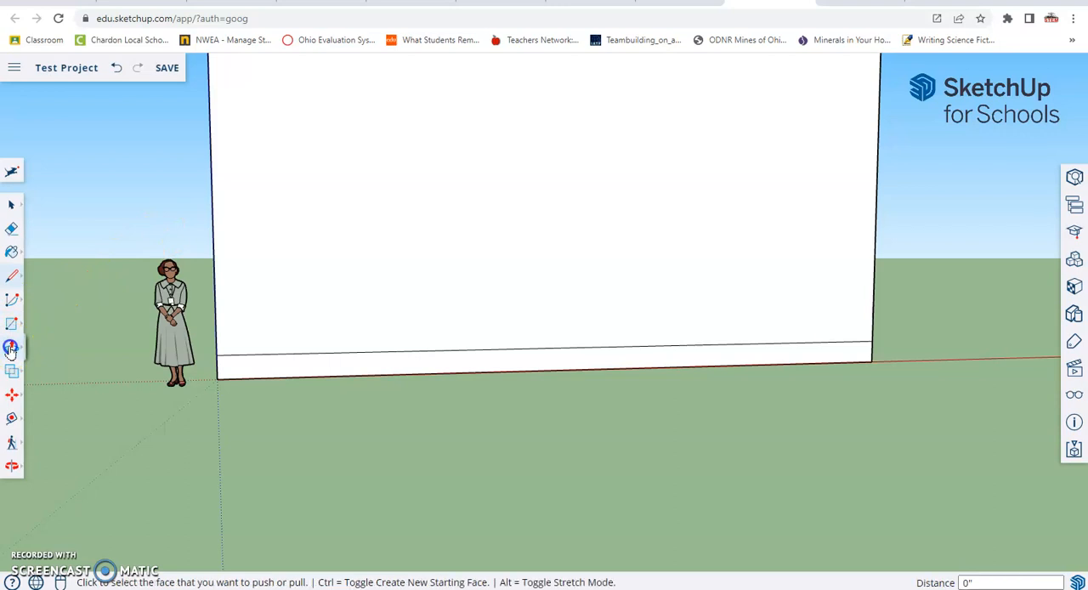
pyautogui.click(44, 317)
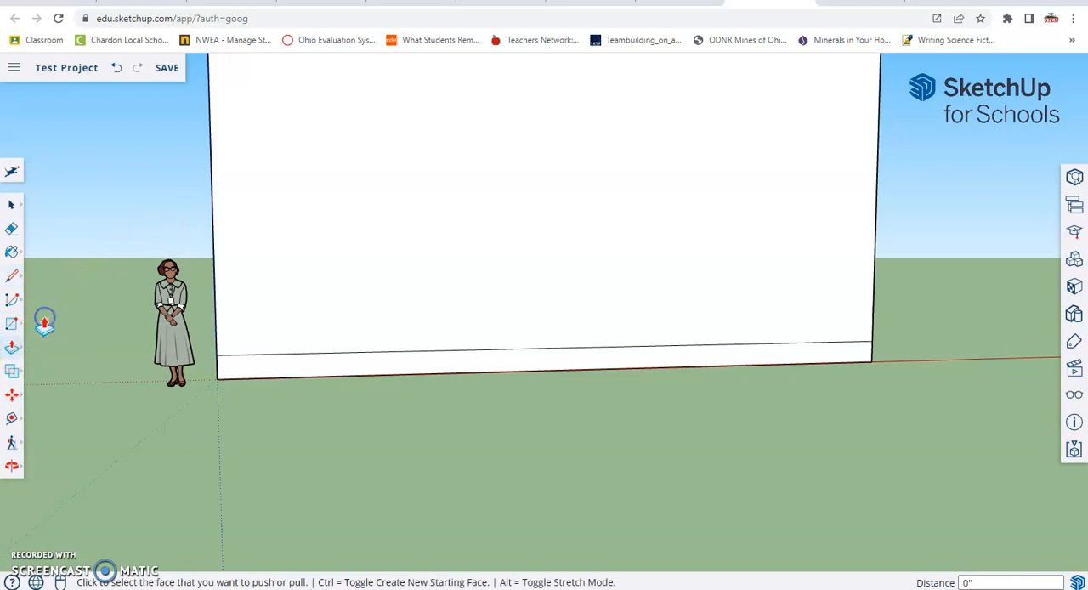
pyautogui.click(585, 361)
pyautogui.scroll(1, 586, 359)
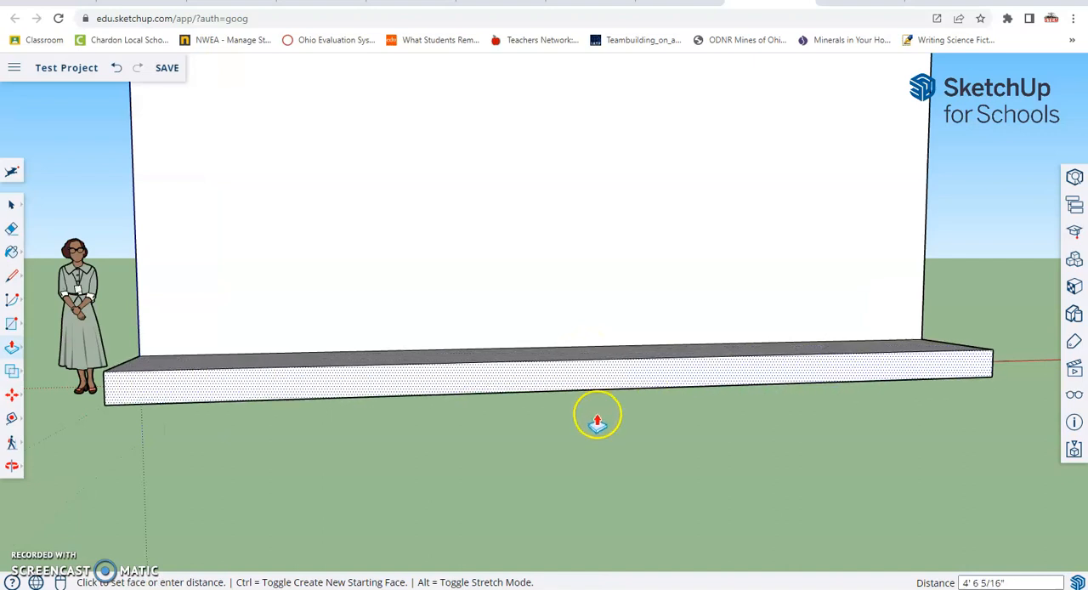
pyautogui.moveTo(598, 442); pyautogui.dragTo(600, 544, button='middle')
pyautogui.moveTo(607, 491); pyautogui.dragTo(639, 427, button='middle')
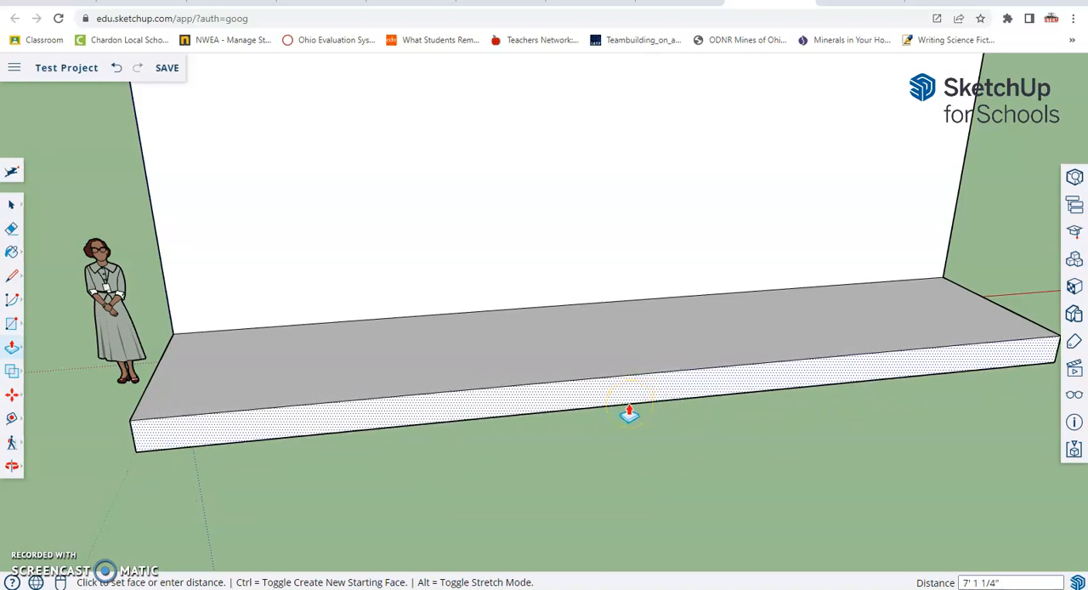
pyautogui.click(629, 411)
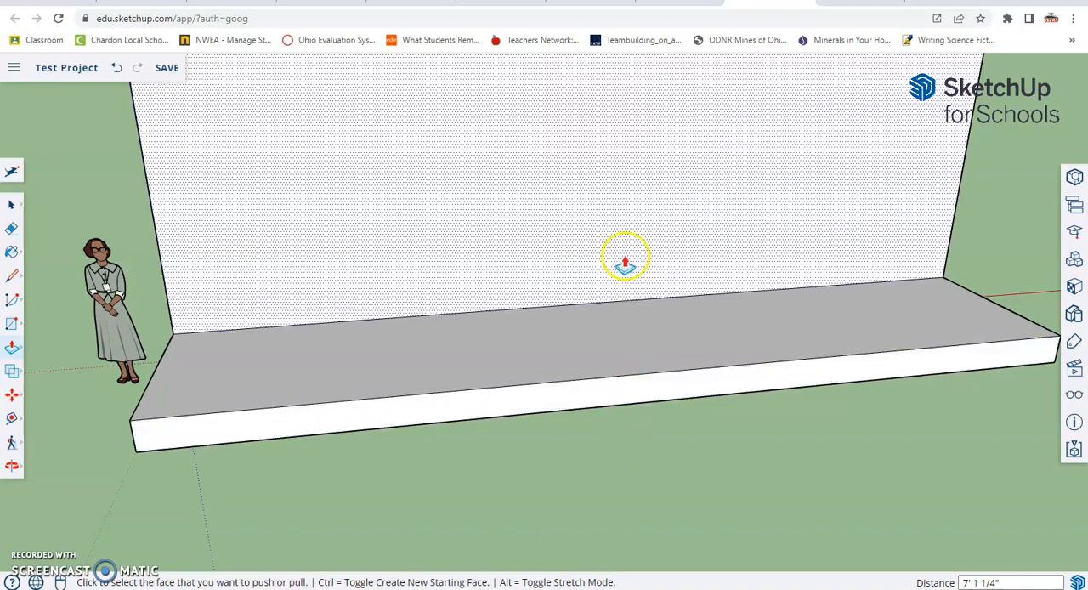
# Draw a full-height rectangle about 4' wide and 1' 1" high near the middle of the platform's front face.
pyautogui.scroll(-5, 623, 255)
pyautogui.moveTo(619, 255); pyautogui.dragTo(772, 209, button='middle')
pyautogui.press('p')
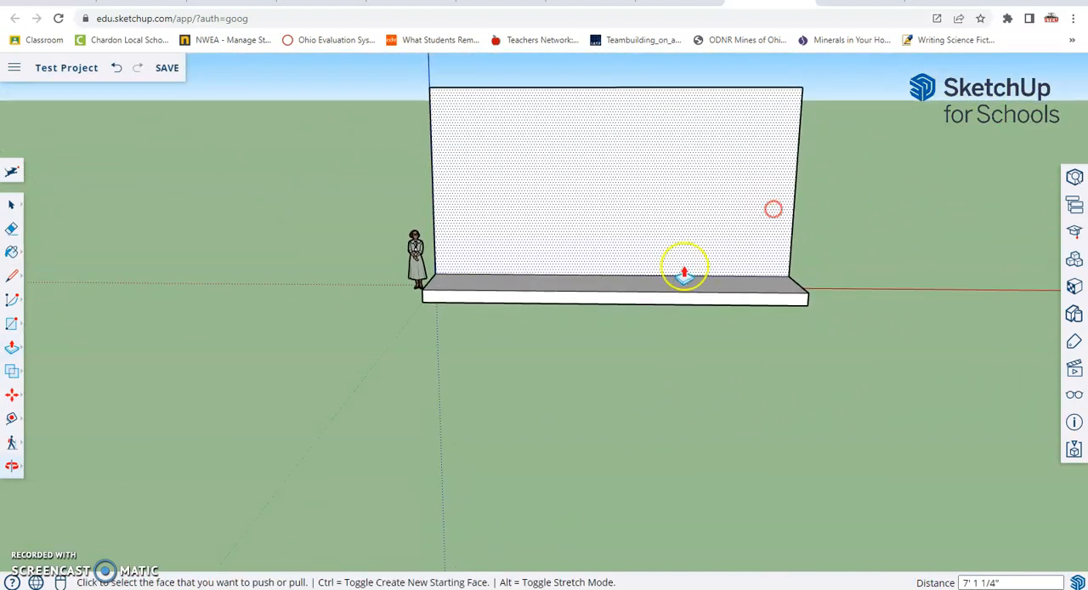
pyautogui.scroll(4, 636, 317)
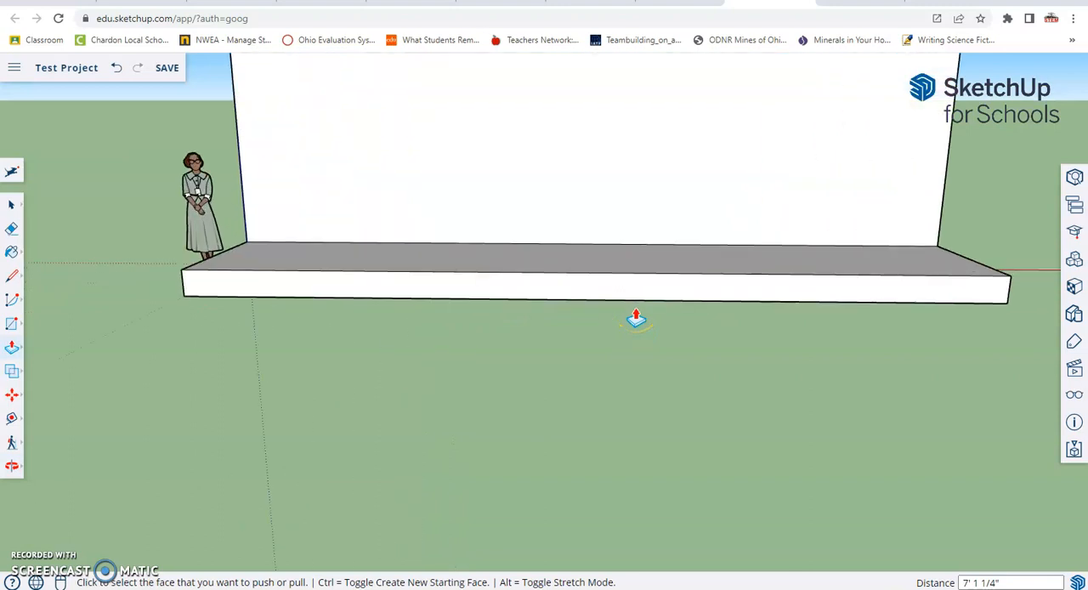
pyautogui.scroll(1, 636, 317)
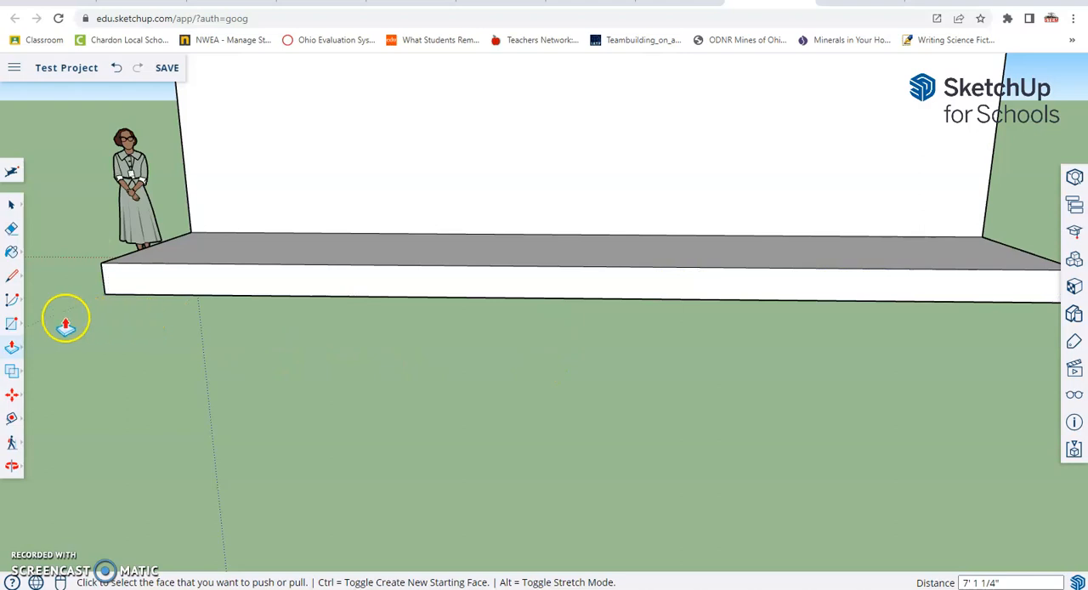
pyautogui.click(14, 325)
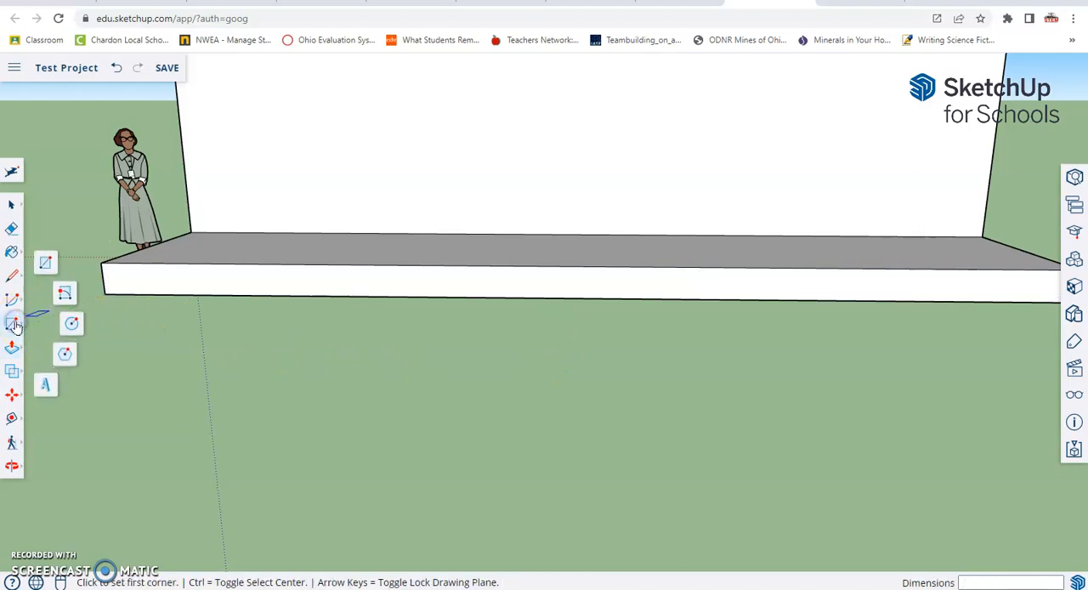
pyautogui.click(51, 259)
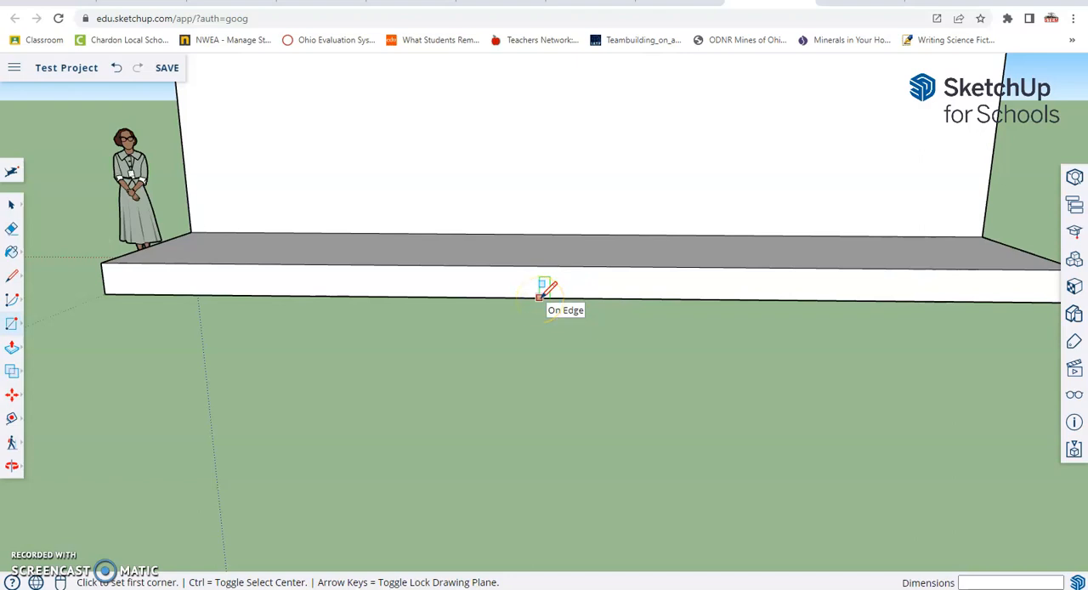
pyautogui.click(539, 297)
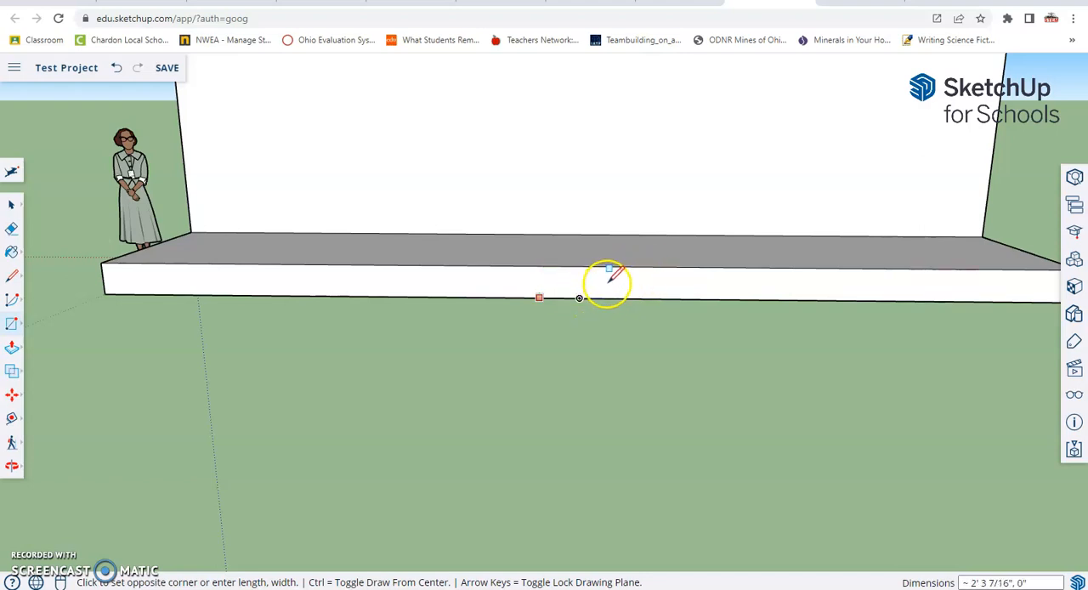
pyautogui.click(660, 267)
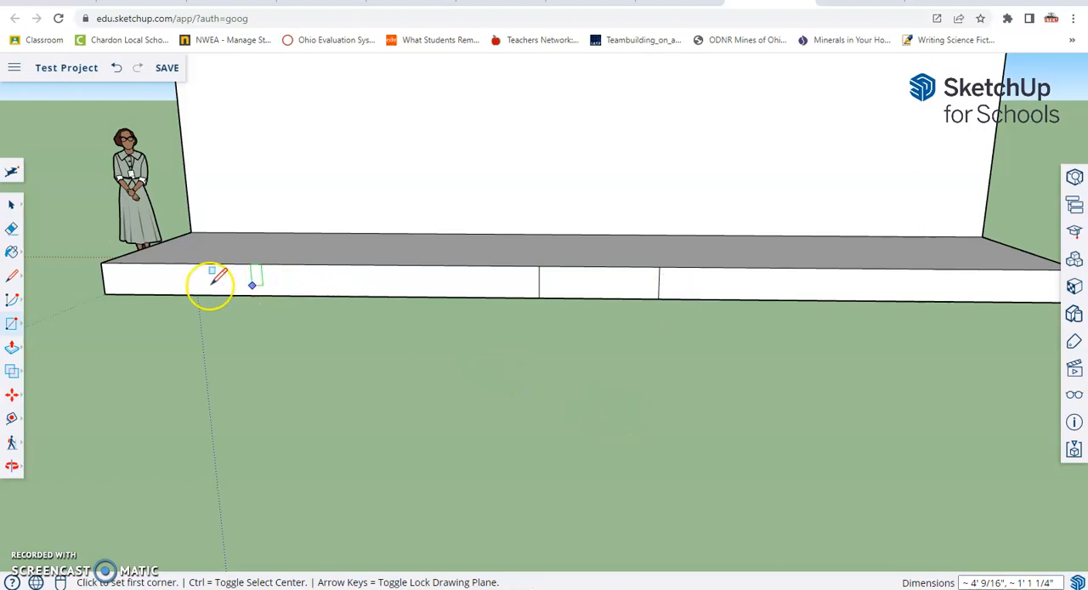
# Widen the rectangle on the platform front to about 4' 7" by moving both of its vertical edges outward.
pyautogui.click(13, 398)
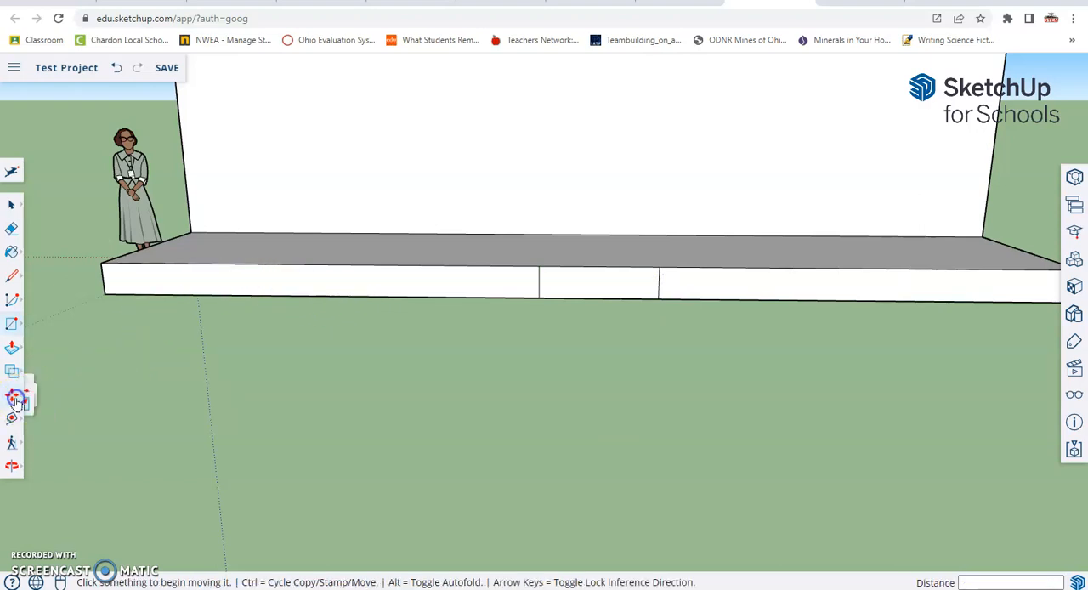
pyautogui.click(539, 281)
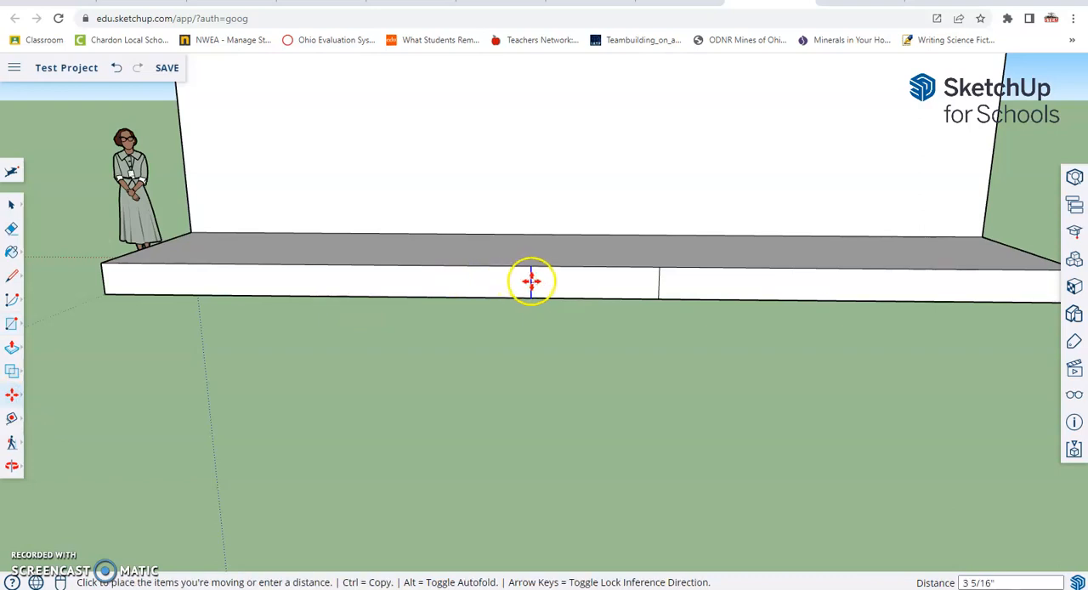
pyautogui.click(529, 284)
pyautogui.click(660, 285)
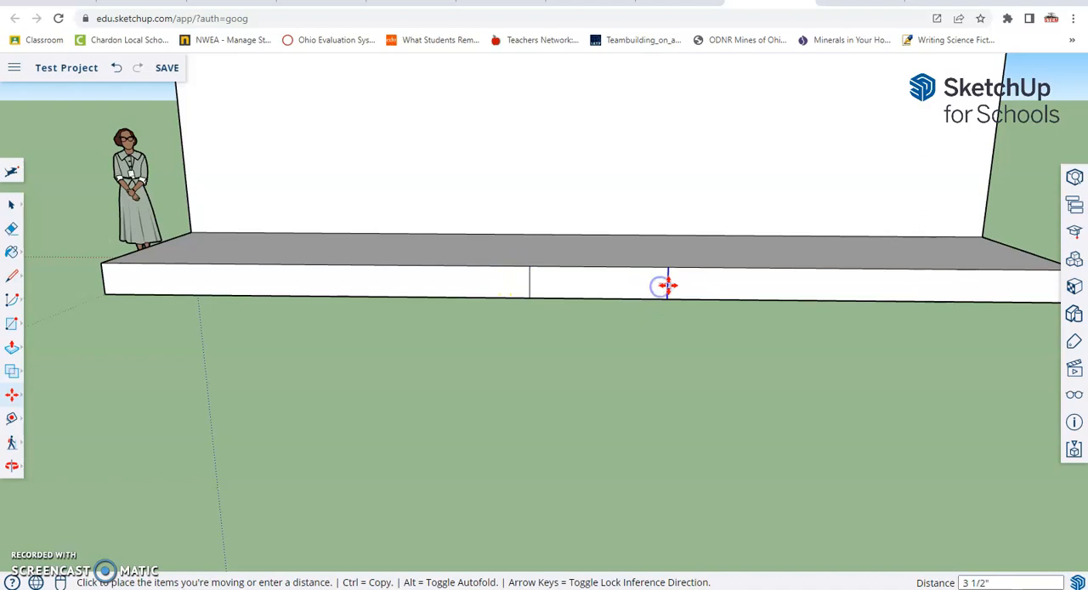
pyautogui.click(667, 285)
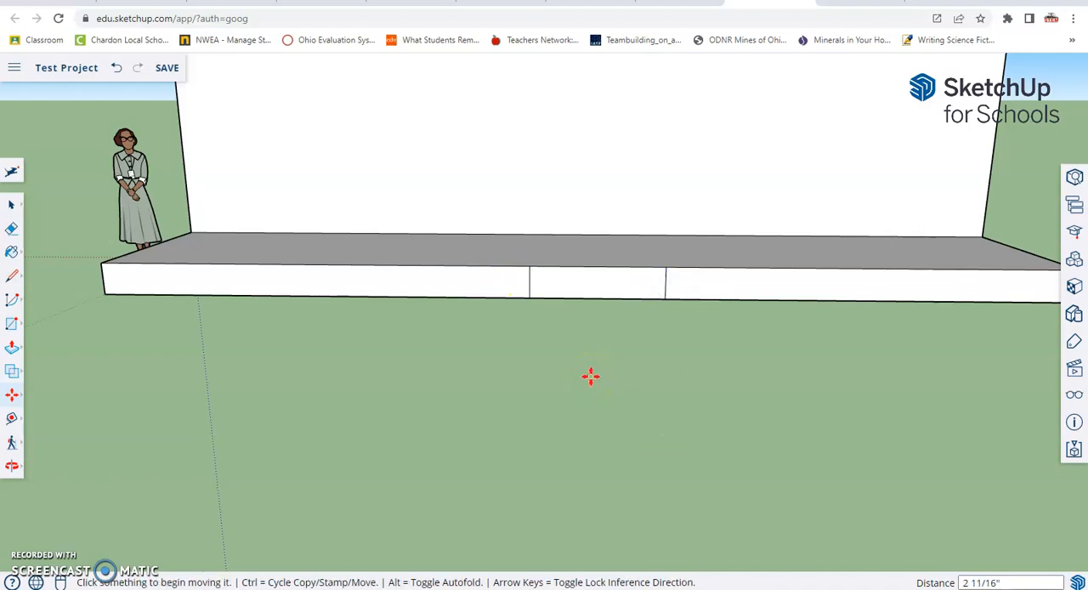
# Split the rectangle into two equal halves with a horizontal line between the midpoints of its vertical edges.
pyautogui.click(14, 277)
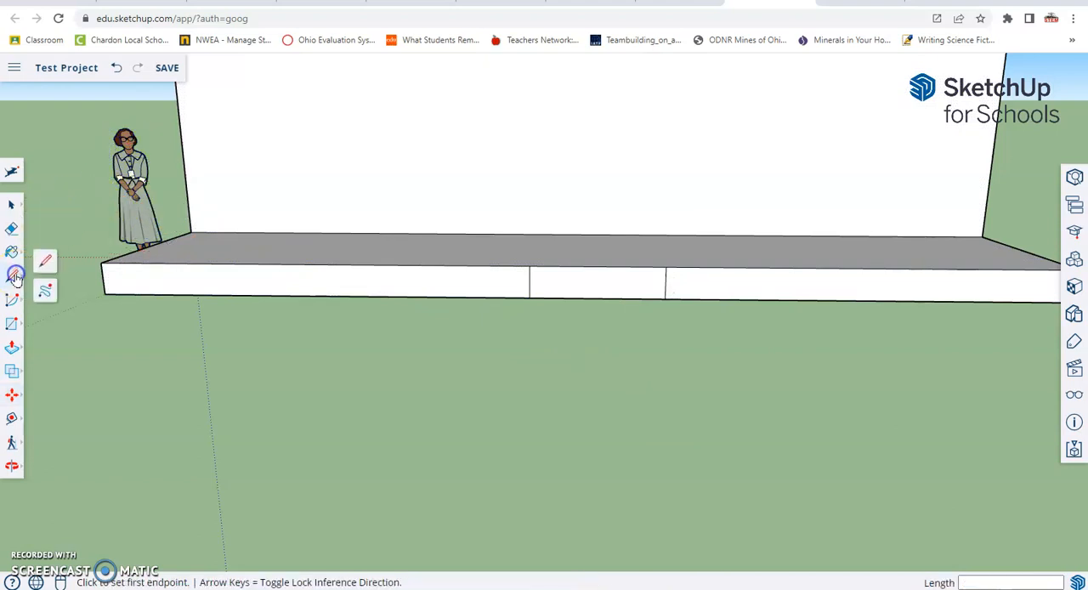
pyautogui.click(42, 262)
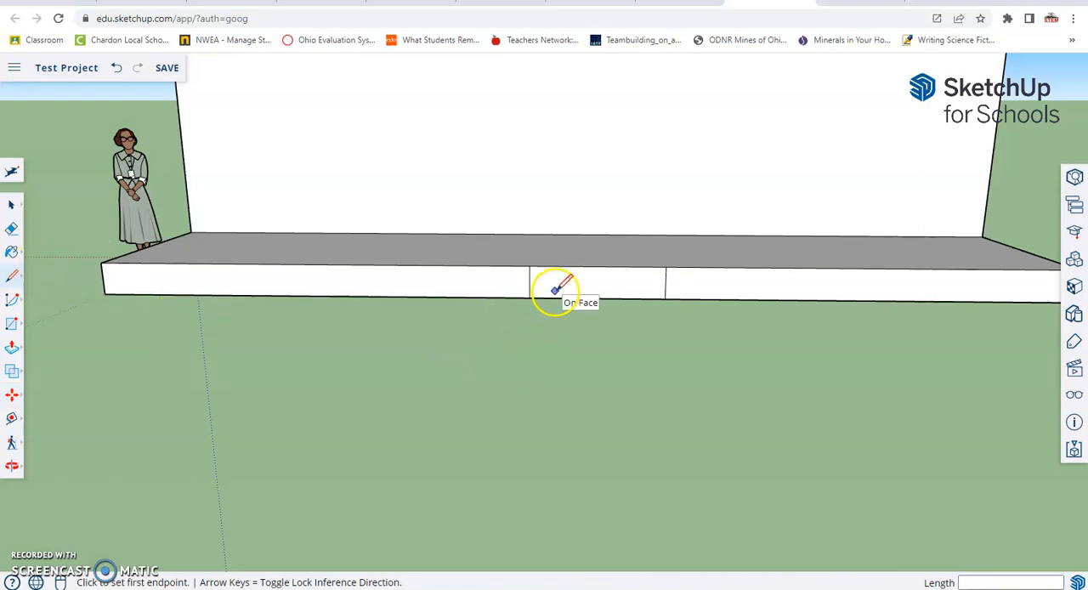
pyautogui.scroll(1, 558, 291)
pyautogui.scroll(1, 558, 290)
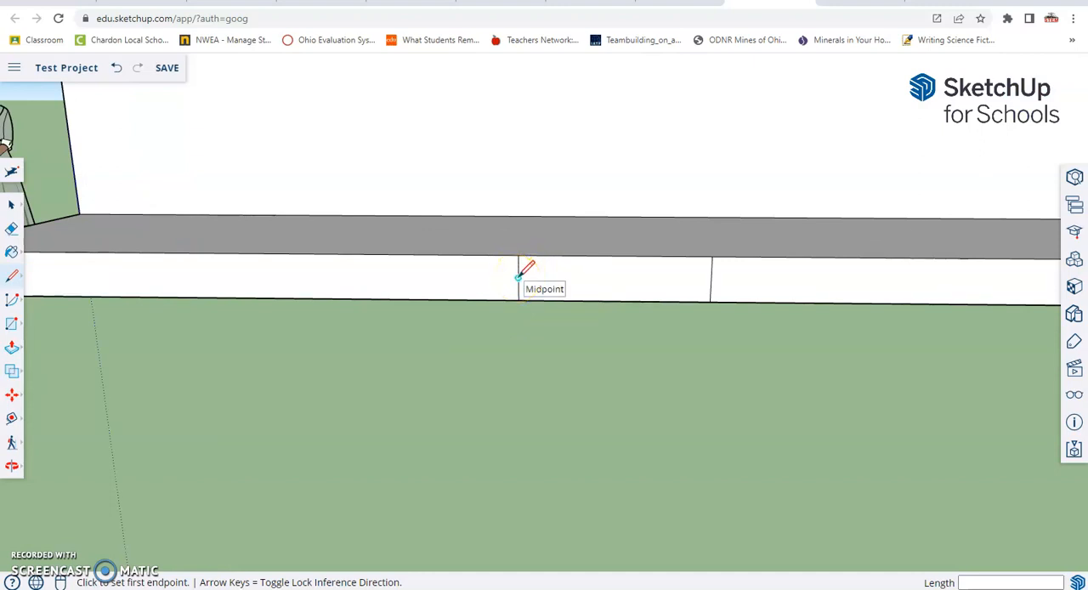
pyautogui.moveTo(517, 278); pyautogui.dragTo(619, 278)
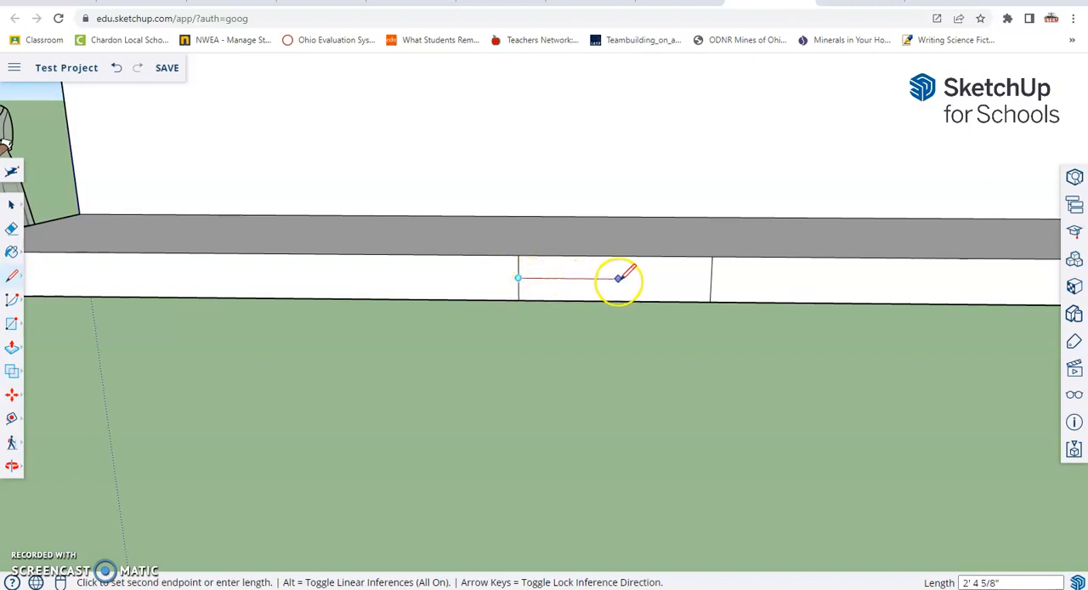
pyautogui.click(711, 278)
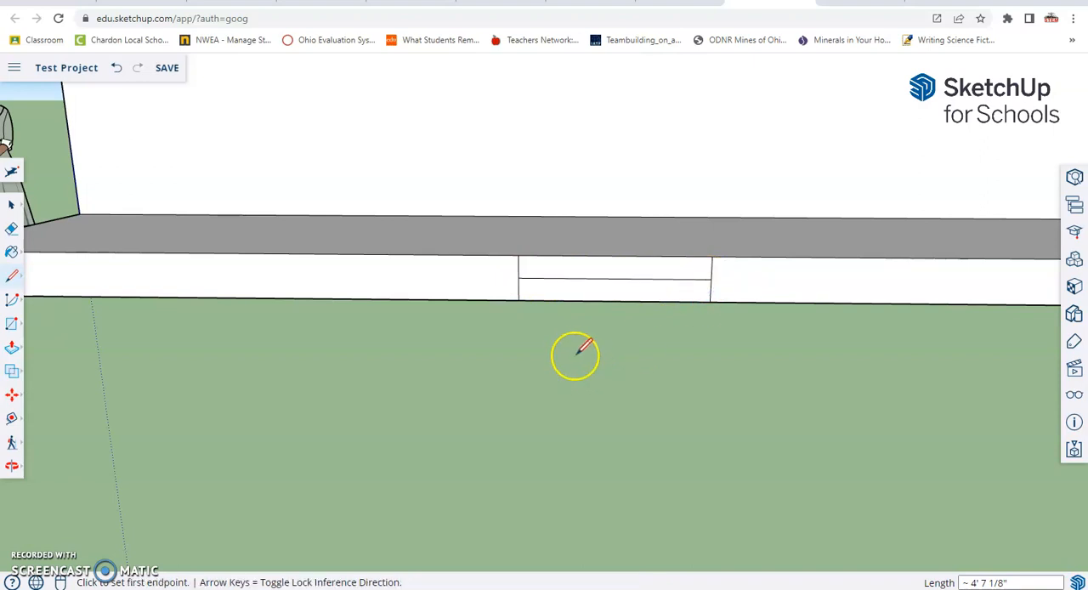
# Push/Pull the lower half of the rectangle outward about 1' 8" to form the bottom stair step.
pyautogui.moveTo(557, 320); pyautogui.dragTo(678, 348, button='middle')
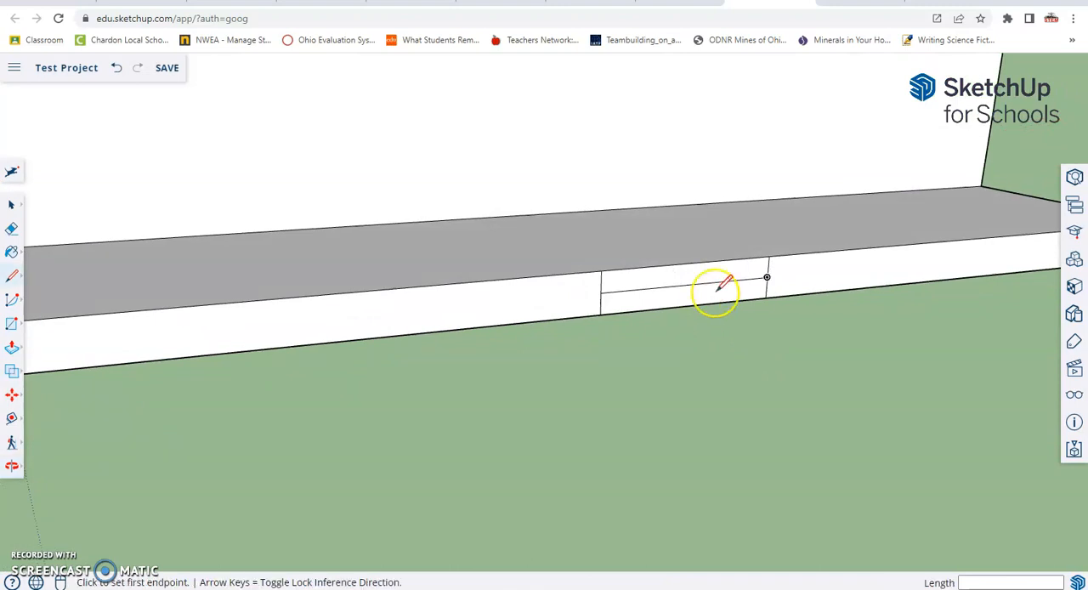
pyautogui.scroll(-3, 720, 288)
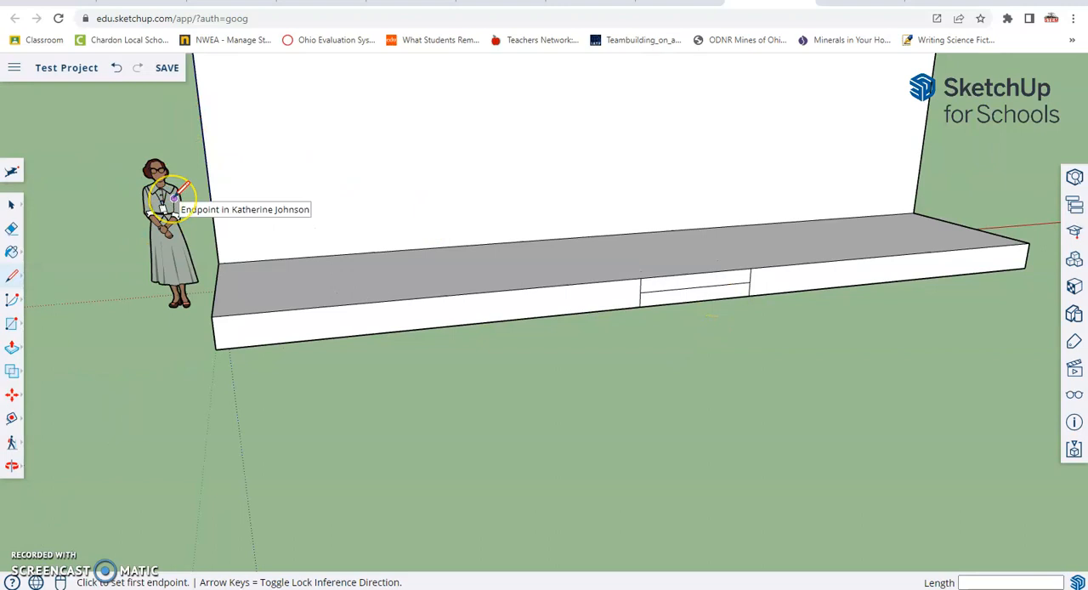
pyautogui.click(10, 350)
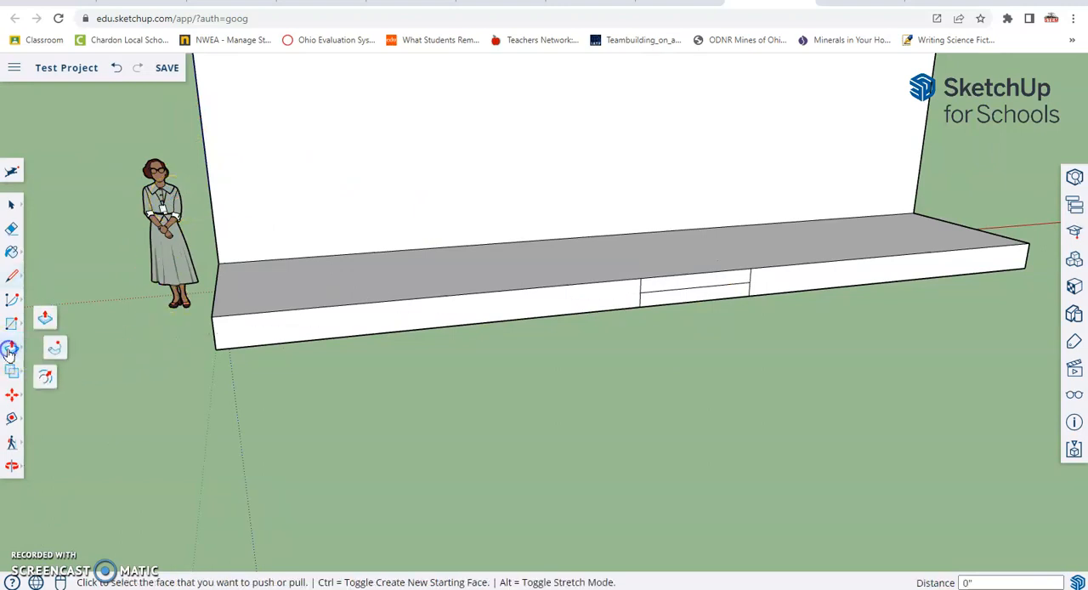
pyautogui.click(47, 319)
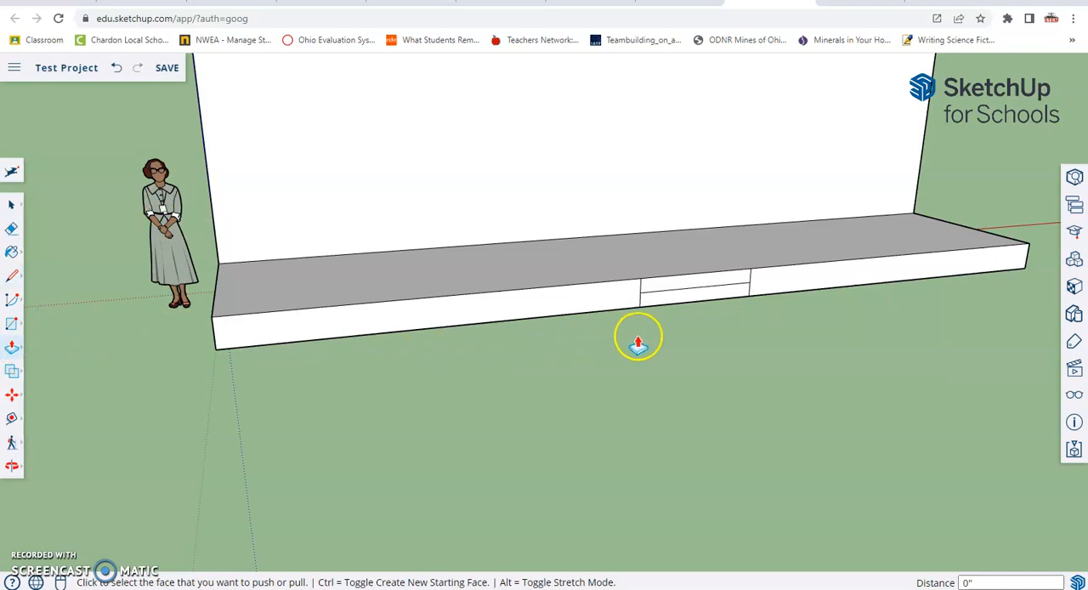
pyautogui.click(691, 304)
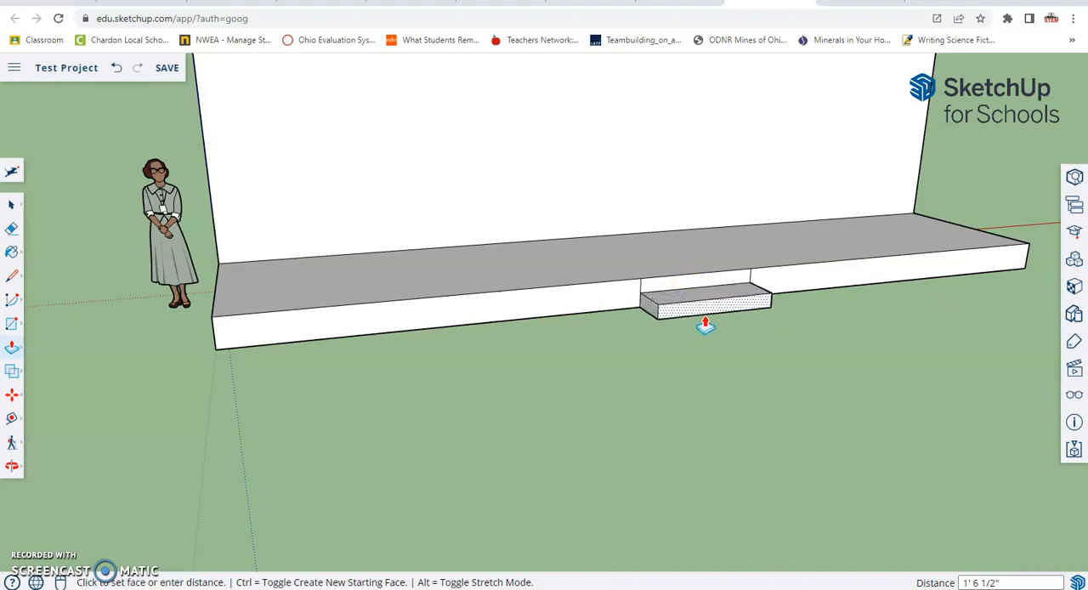
pyautogui.click(706, 327)
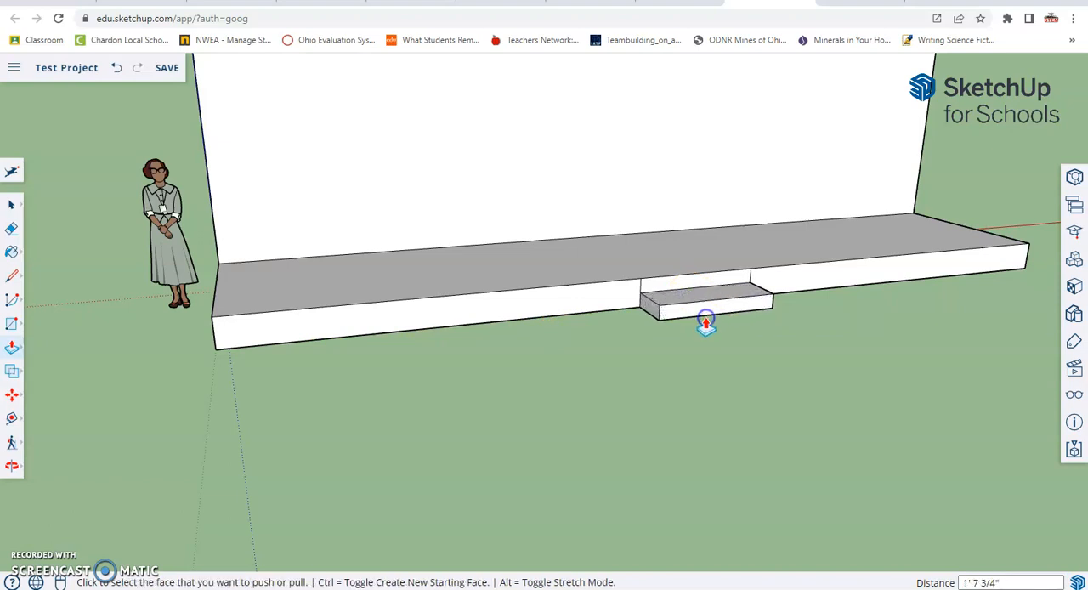
pyautogui.click(701, 307)
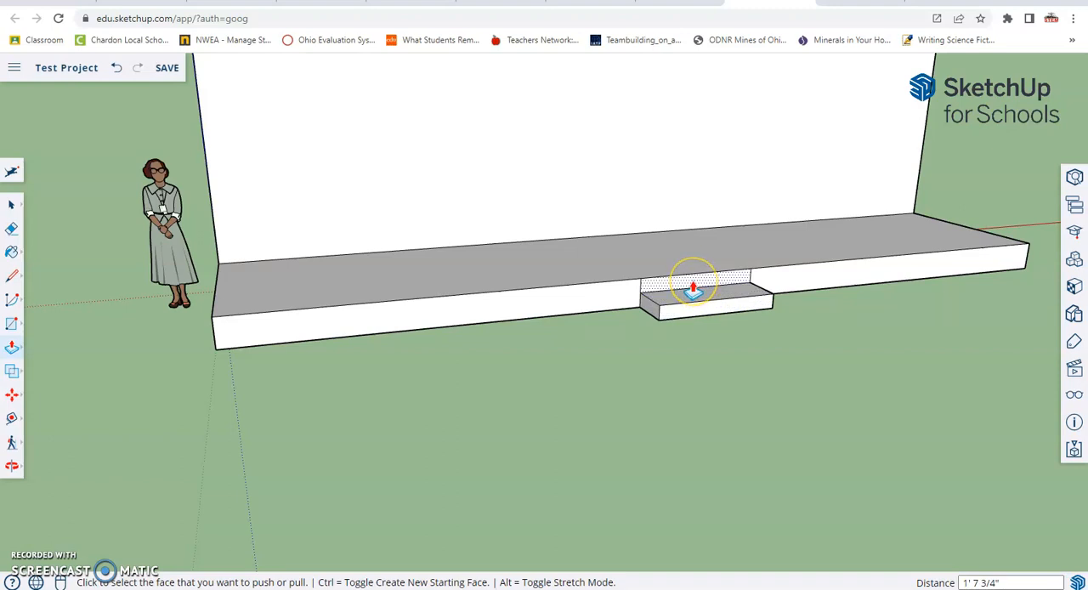
# Push/Pull the upper half of the rectangle outward about 10" to form the upper stair step.
pyautogui.click(694, 290)
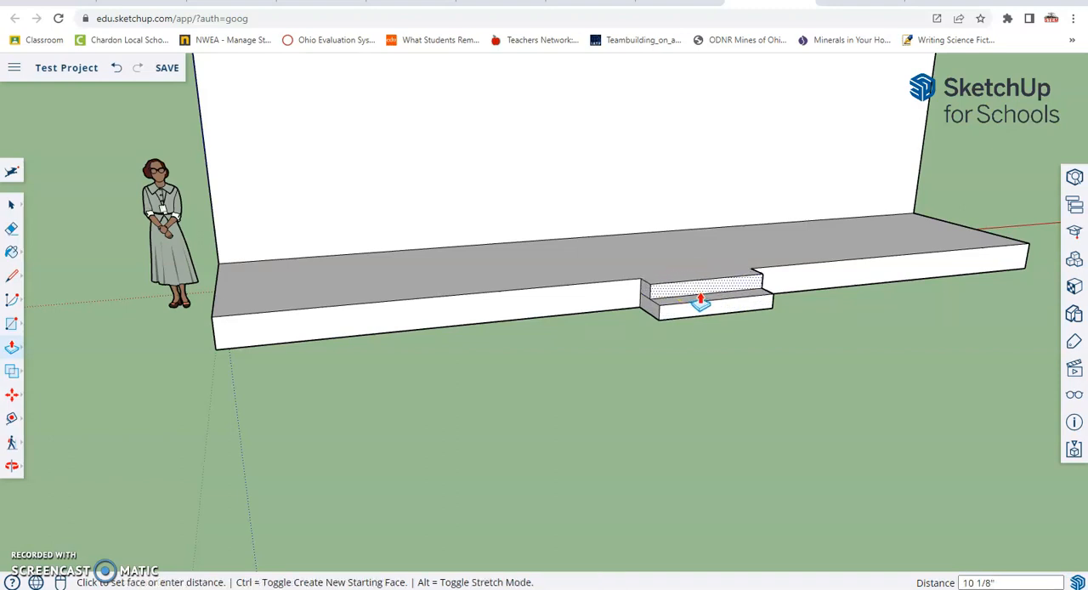
pyautogui.click(700, 299)
pyautogui.moveTo(739, 318); pyautogui.dragTo(149, 326, button='middle')
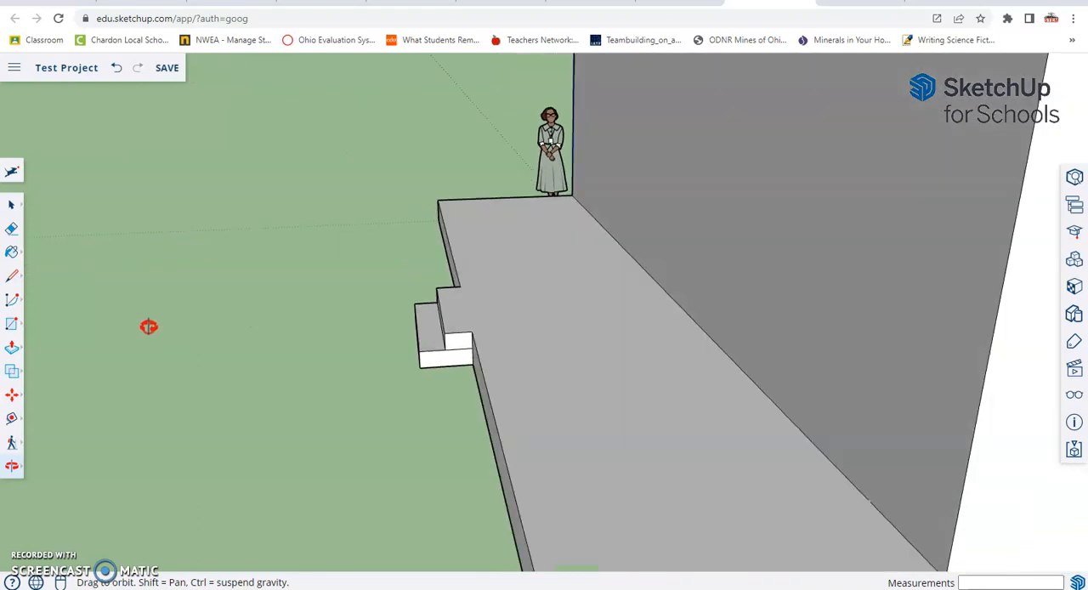
# Push/Pull the front faces of both stair steps slightly farther outward, finishing with the upper step by about 1 5/8".
pyautogui.moveTo(445, 311)
pyautogui.mouseDown(button='middle')
pyautogui.moveTo(349, 318)
pyautogui.moveTo(417, 309)
pyautogui.moveTo(481, 323)
pyautogui.mouseUp(button='middle')
pyautogui.click(481, 328)
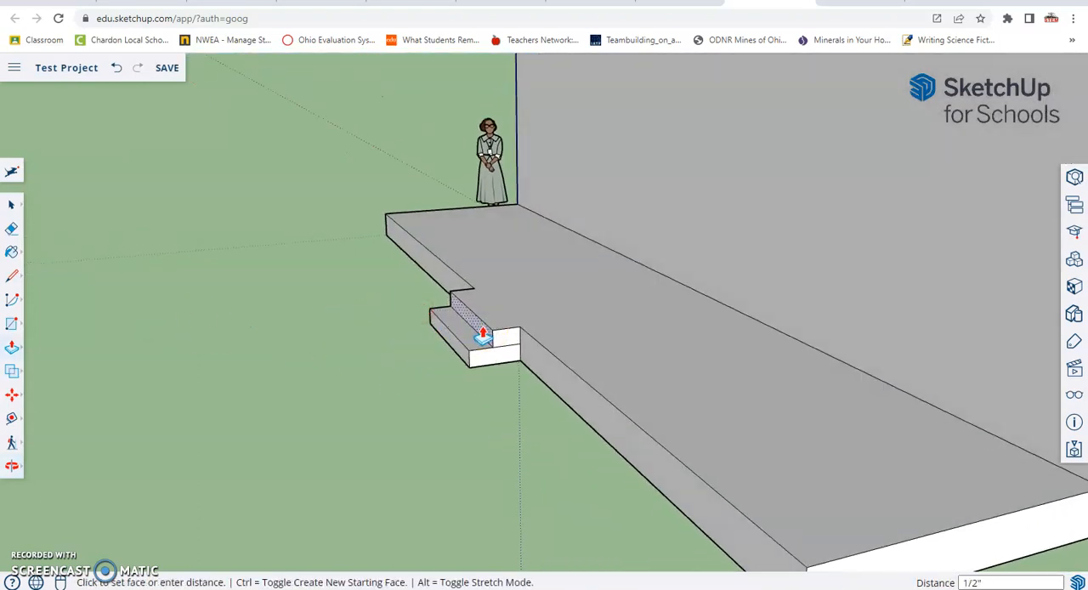
pyautogui.click(482, 336)
pyautogui.click(451, 342)
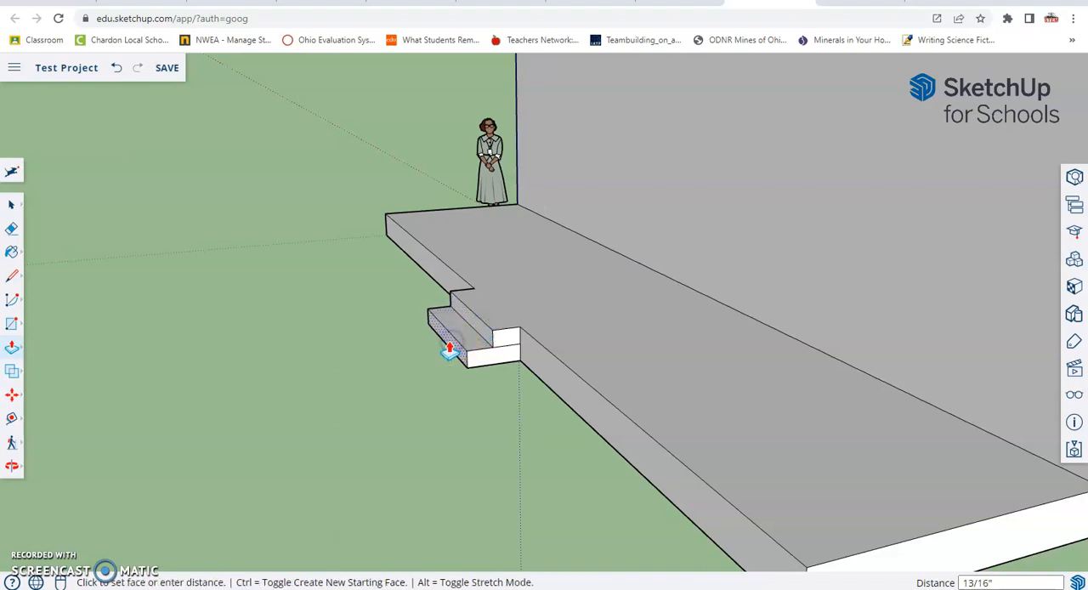
pyautogui.click(446, 352)
pyautogui.click(476, 333)
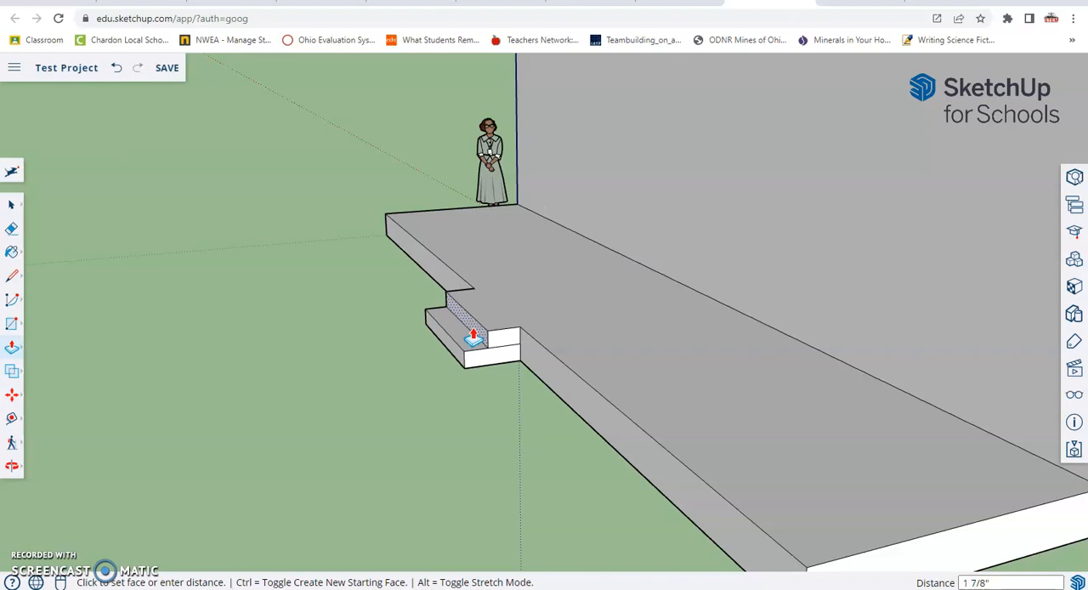
pyautogui.click(473, 338)
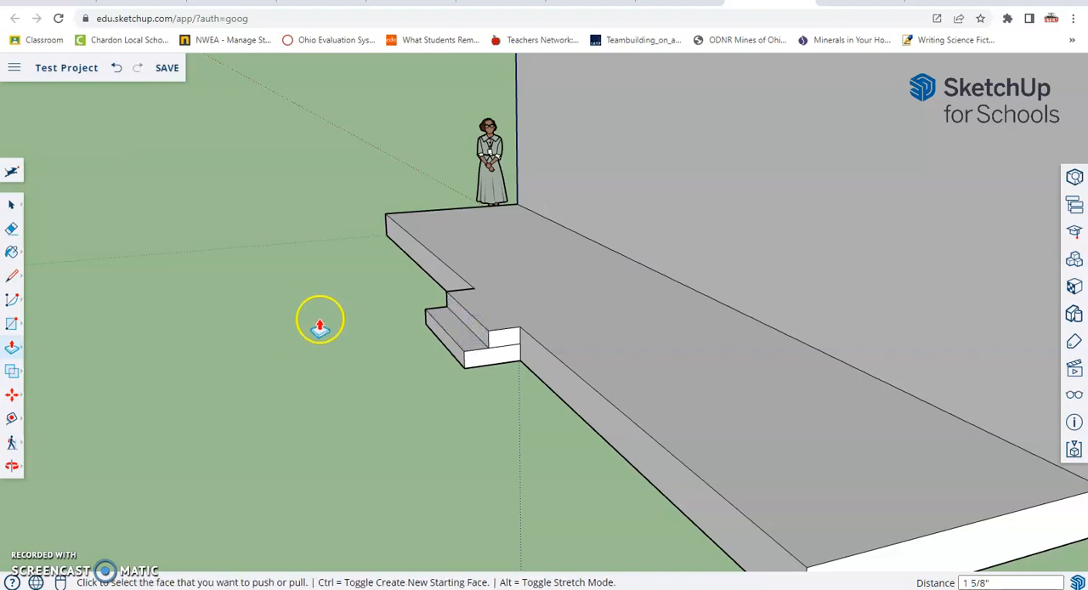
# Erase the leftover horizontal edges between the two steps on both side faces of the stair.
pyautogui.moveTo(319, 320)
pyautogui.mouseDown(button='middle')
pyautogui.moveTo(389, 332)
pyautogui.moveTo(950, 351)
pyautogui.moveTo(493, 298)
pyautogui.moveTo(578, 332)
pyautogui.moveTo(527, 332)
pyautogui.mouseUp(button='middle')
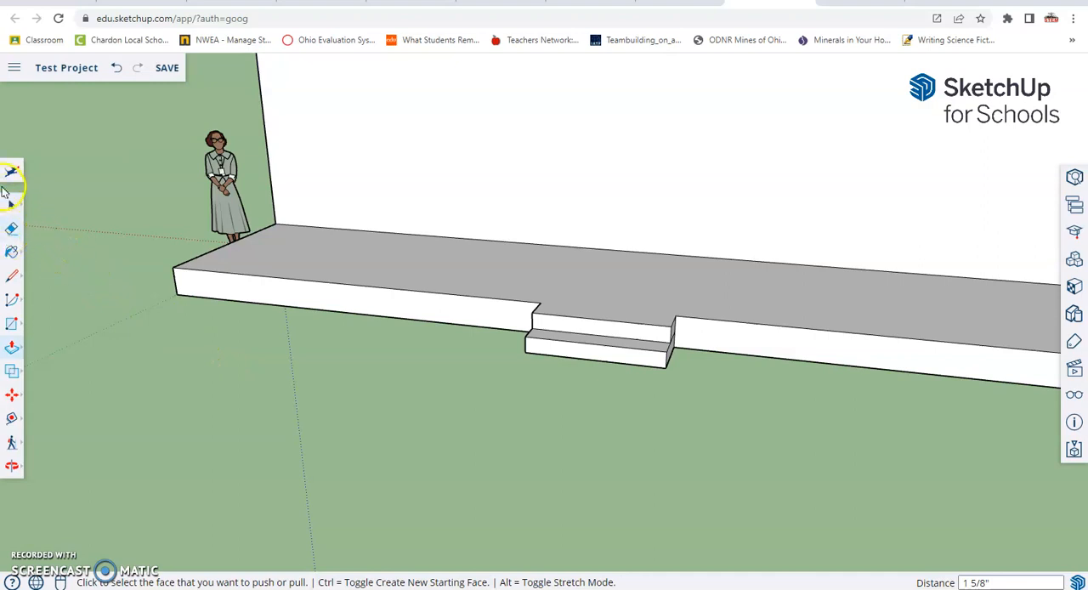
pyautogui.click(11, 229)
pyautogui.middleClick(739, 399)
pyautogui.moveTo(739, 398); pyautogui.dragTo(569, 360, button='middle')
pyautogui.scroll(3, 574, 357)
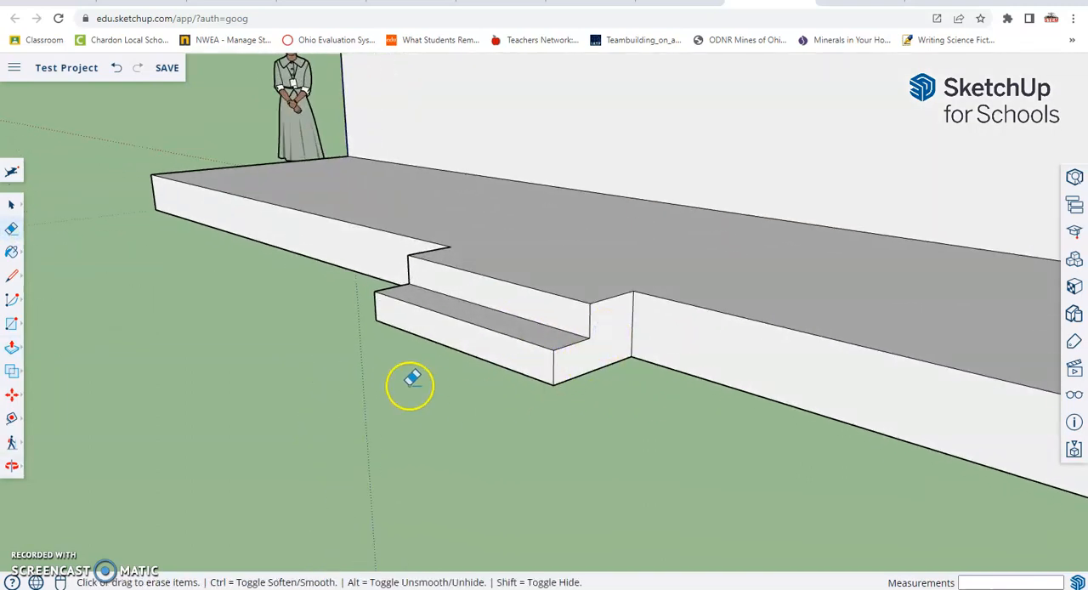
pyautogui.moveTo(318, 335); pyautogui.dragTo(879, 364, button='middle')
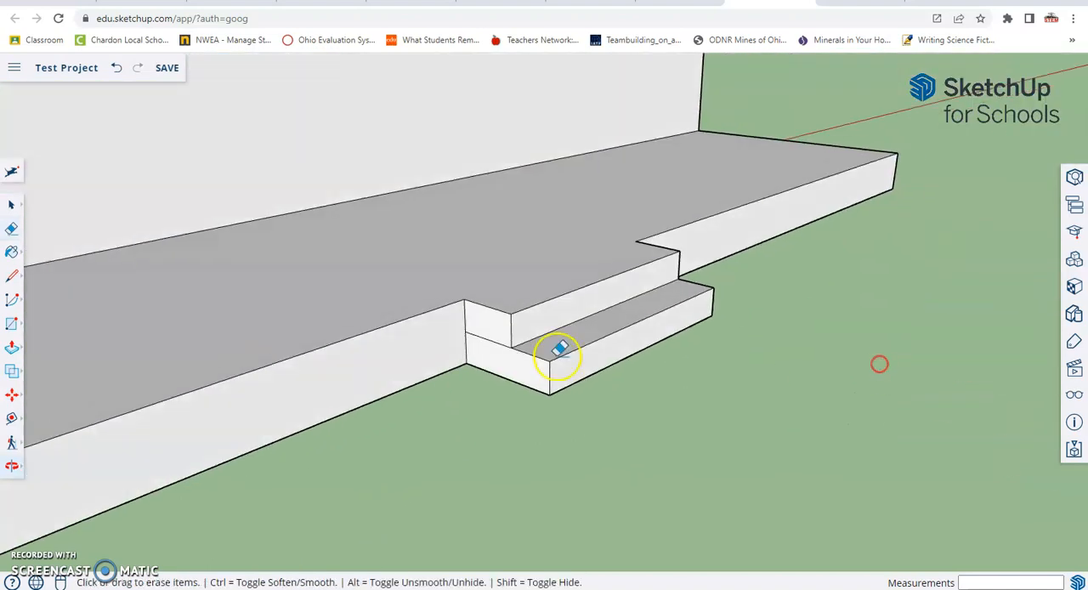
pyautogui.click(486, 331)
pyautogui.moveTo(756, 328)
pyautogui.mouseDown(button='middle')
pyautogui.moveTo(539, 297)
pyautogui.moveTo(479, 326)
pyautogui.mouseUp(button='middle')
pyautogui.moveTo(644, 295); pyautogui.dragTo(778, 326, button='middle')
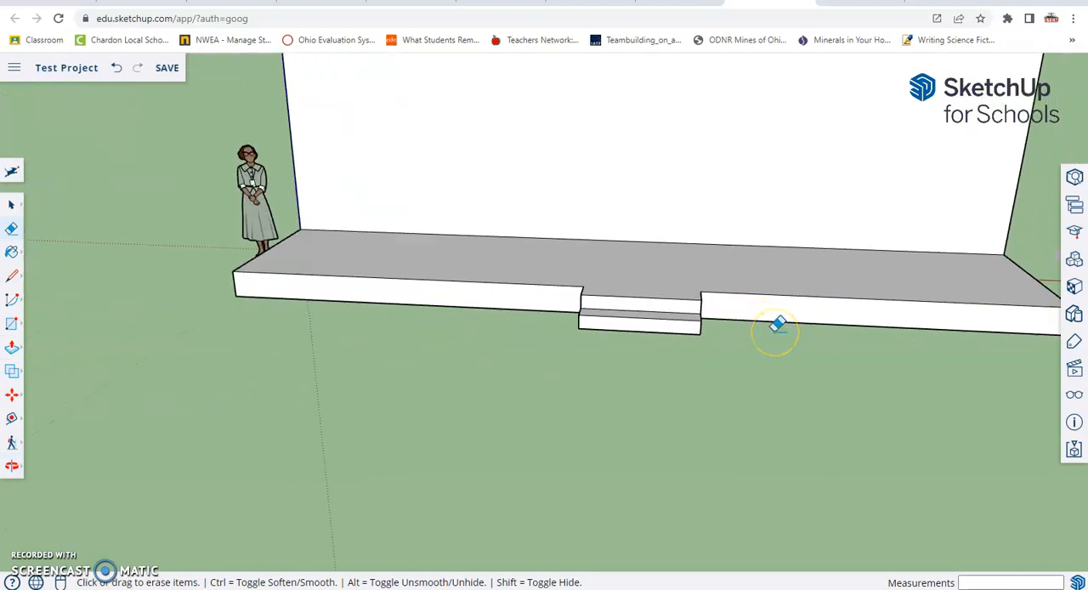